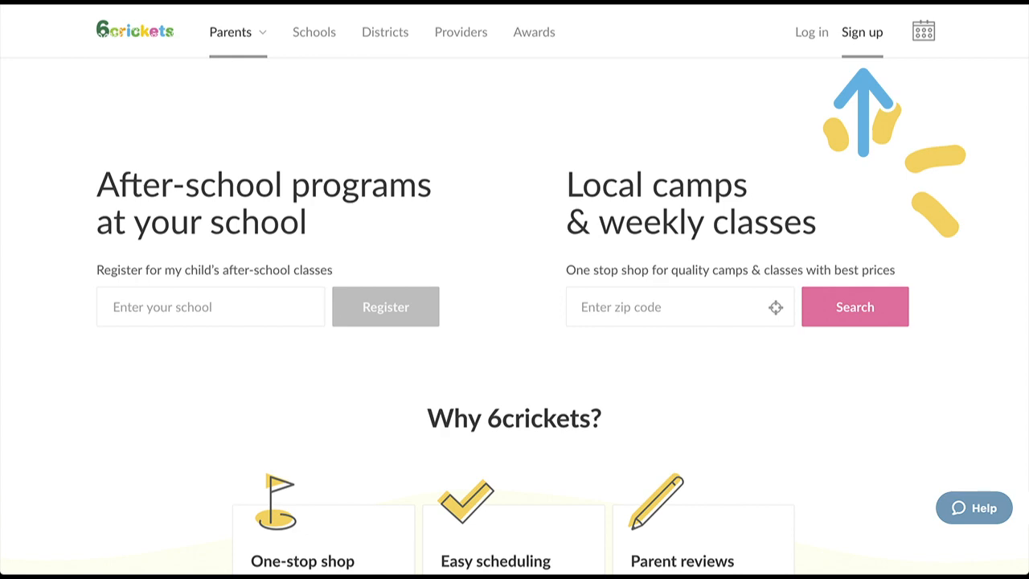
Open the sign-up form from the 6crickets home page.
left_click(863, 33)
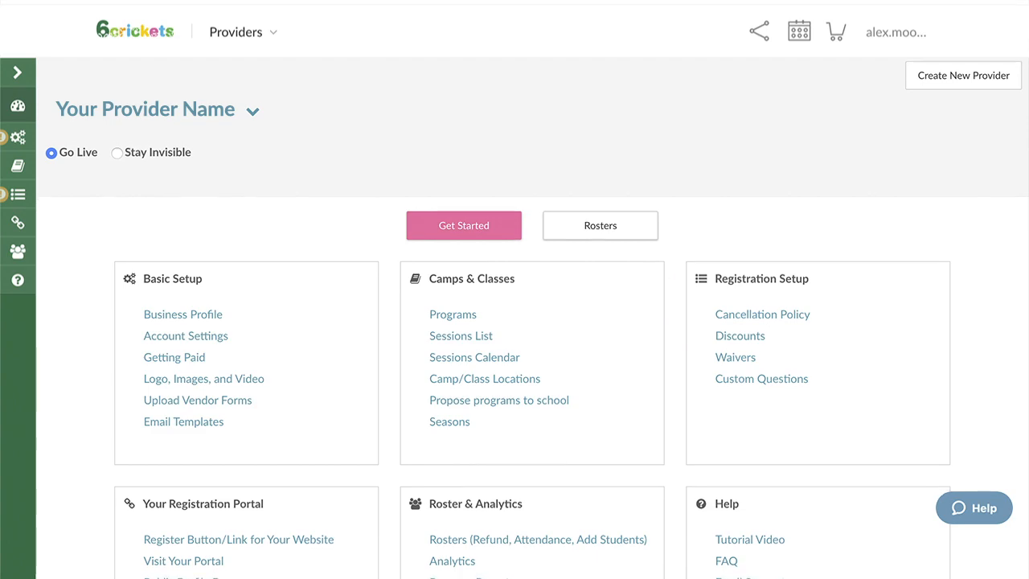
Look over the provider dashboard's sections for basic setup, camps and classes, registration, portal, rosters and help.
scroll(532, 317, "down", 2)
scroll(533, 317, "down", 3)
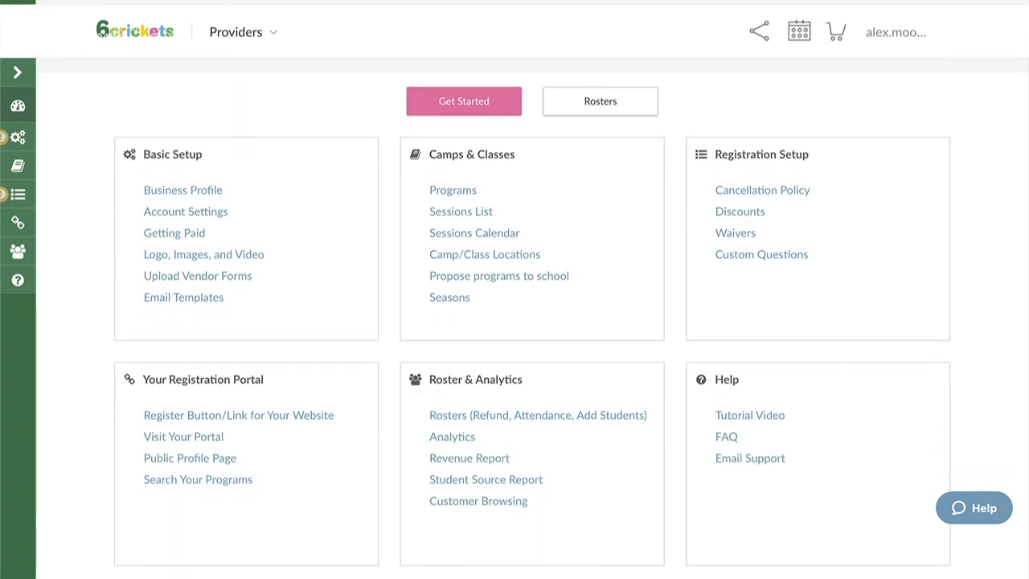
scroll(532, 317, "down", 2)
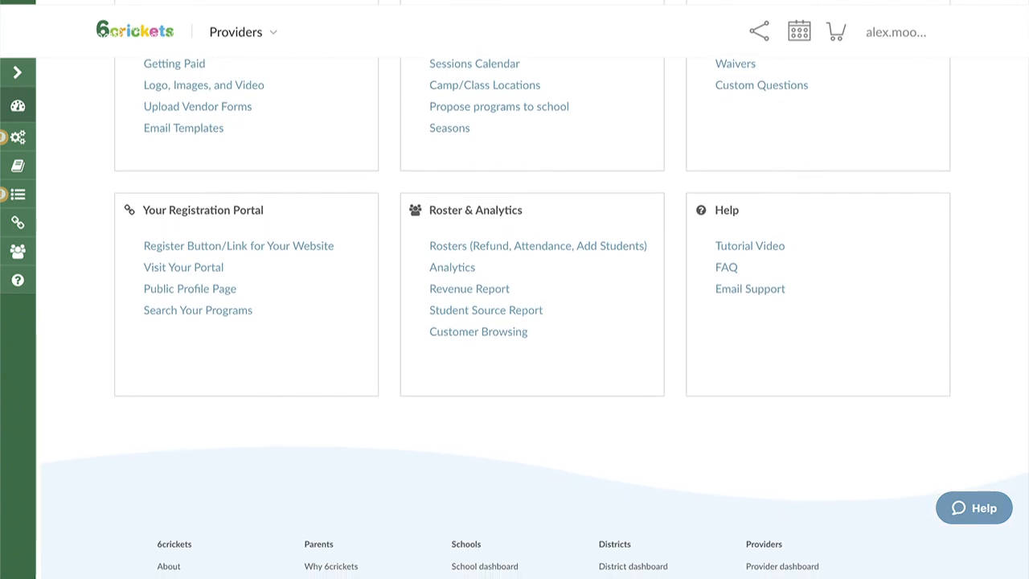
scroll(532, 317, "up", 2)
scroll(533, 317, "up", 3)
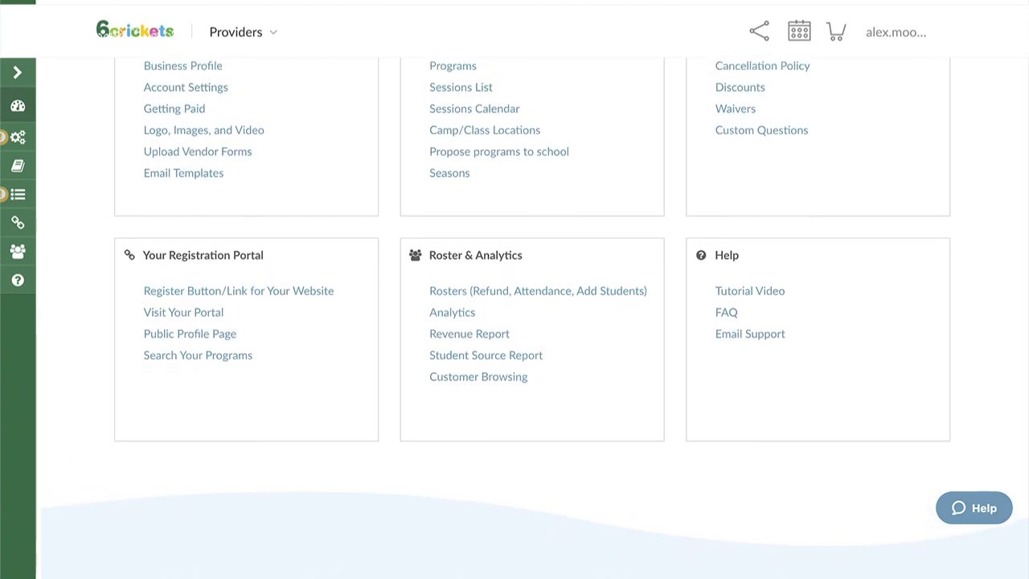
scroll(532, 317, "up", 3)
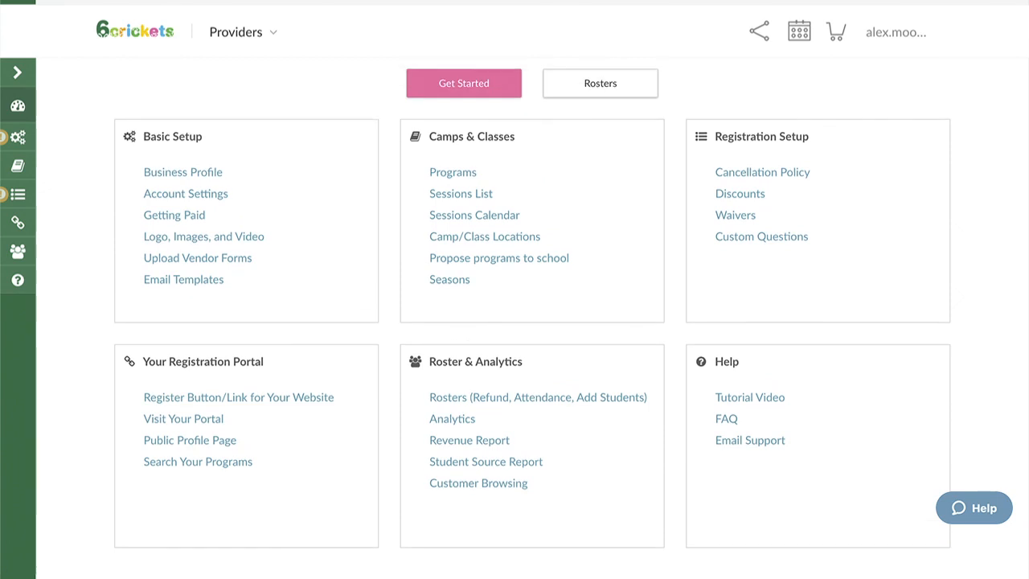
scroll(532, 317, "up", 2)
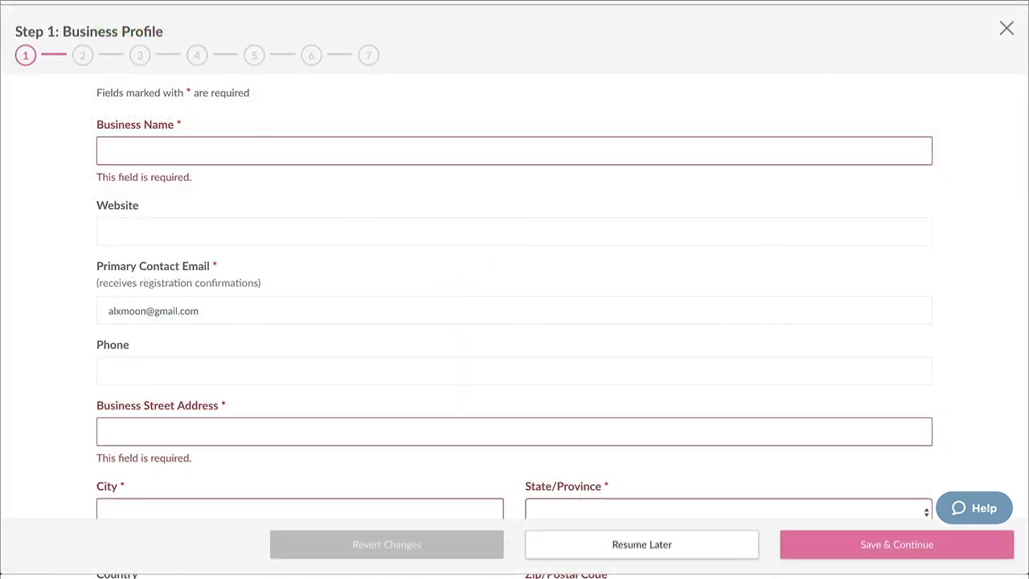
Review the Business Profile fields, from business name and address down to tax details, liability insurance and business description.
scroll(515, 296, "down", 1)
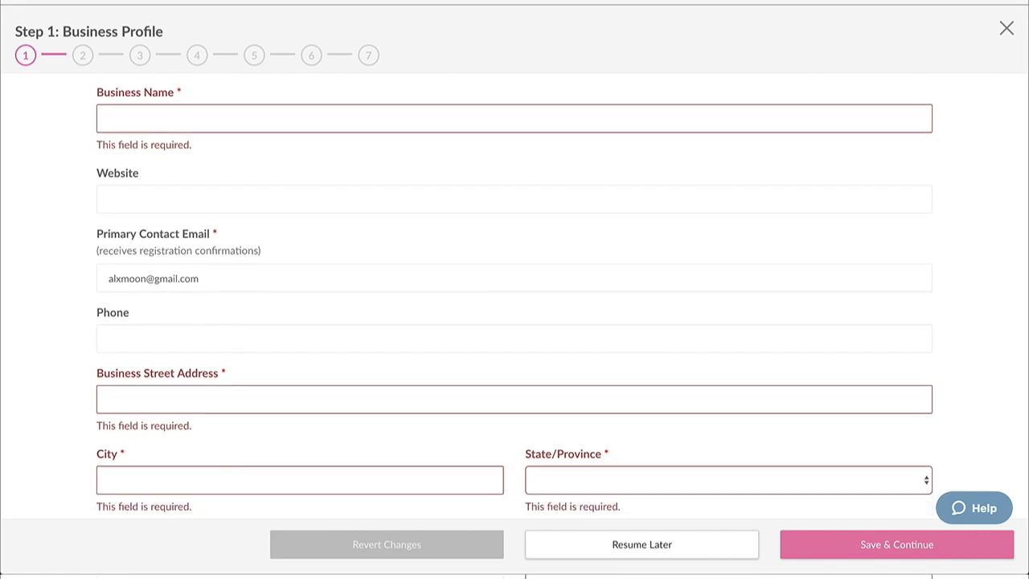
scroll(514, 296, "down", 3)
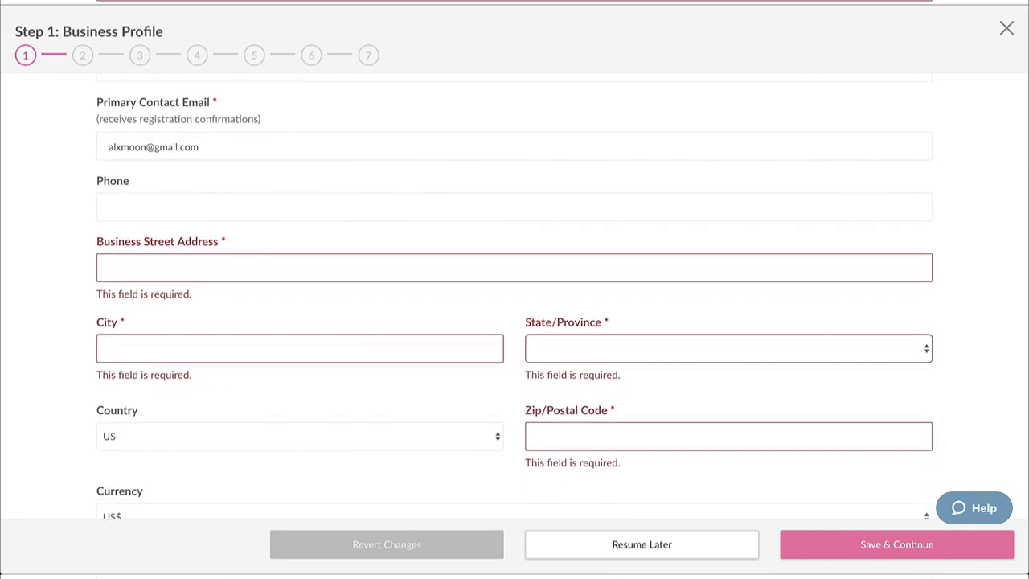
scroll(514, 296, "down", 4)
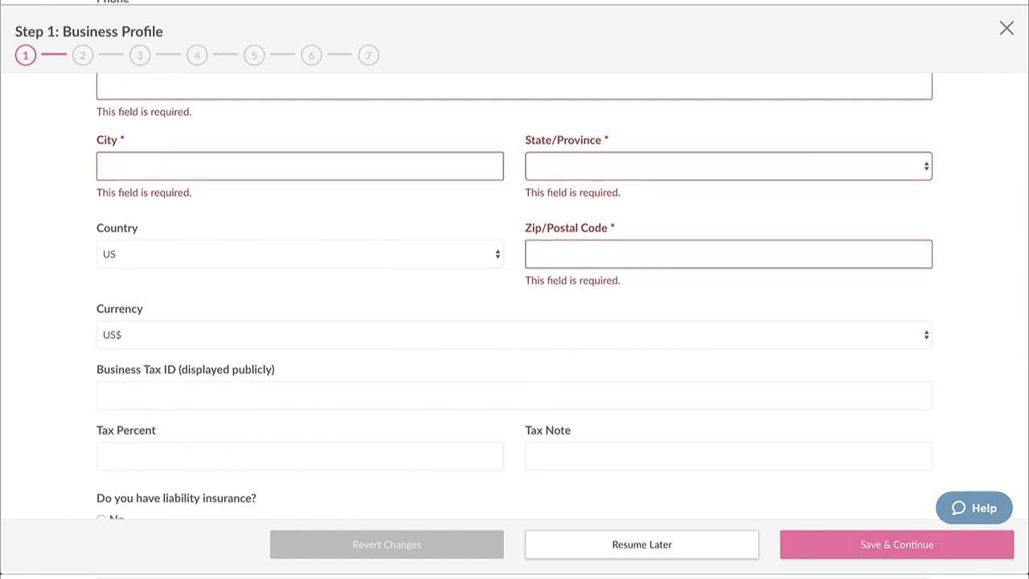
scroll(514, 296, "down", 4)
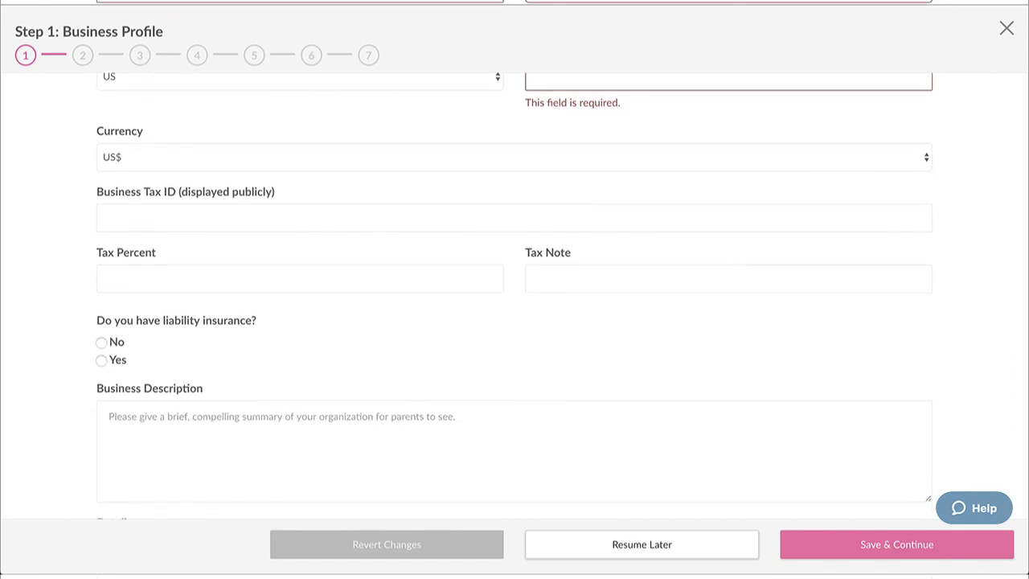
scroll(514, 296, "down", 2)
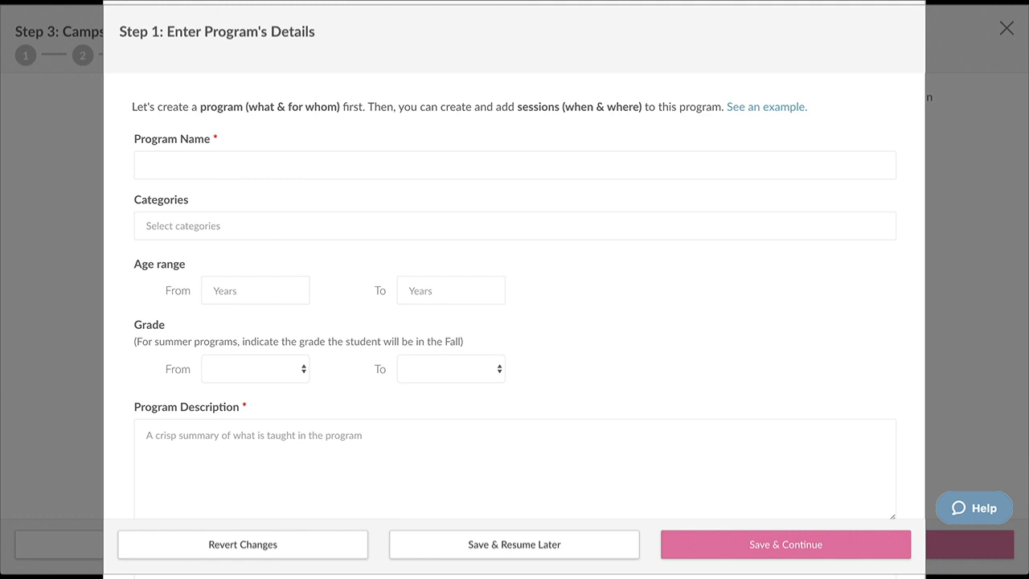
Examine the new program's detail fields, including categories, age range, grade, description, prerequisites, itinerary and items to bring.
scroll(514, 322, "down", 5)
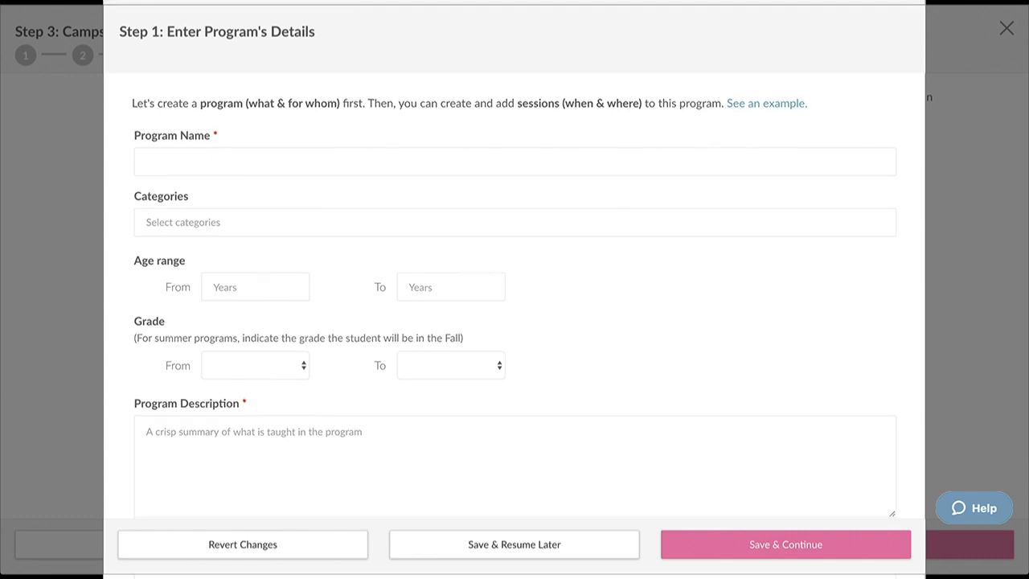
scroll(515, 322, "down", 9)
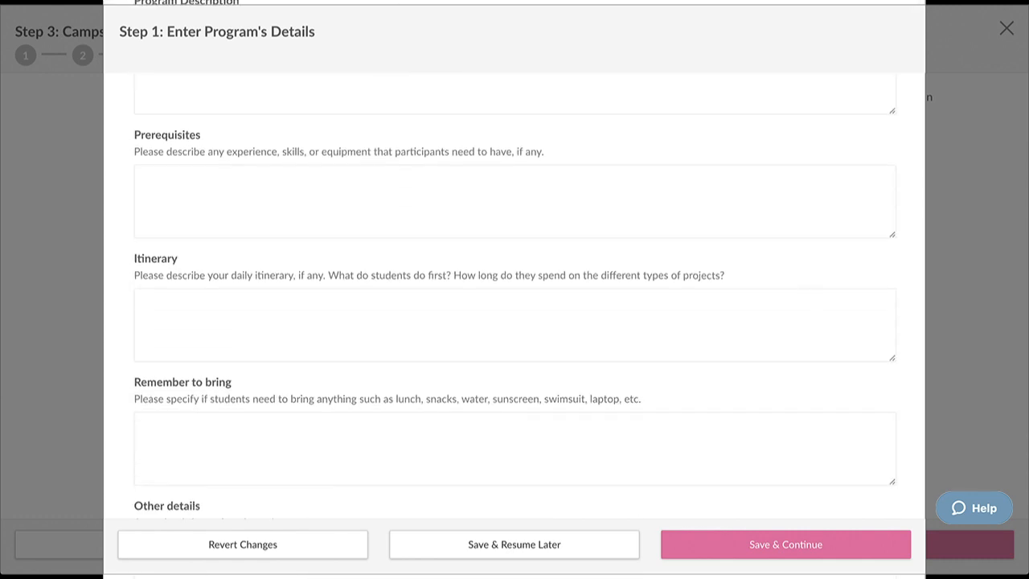
scroll(515, 321, "down", 1)
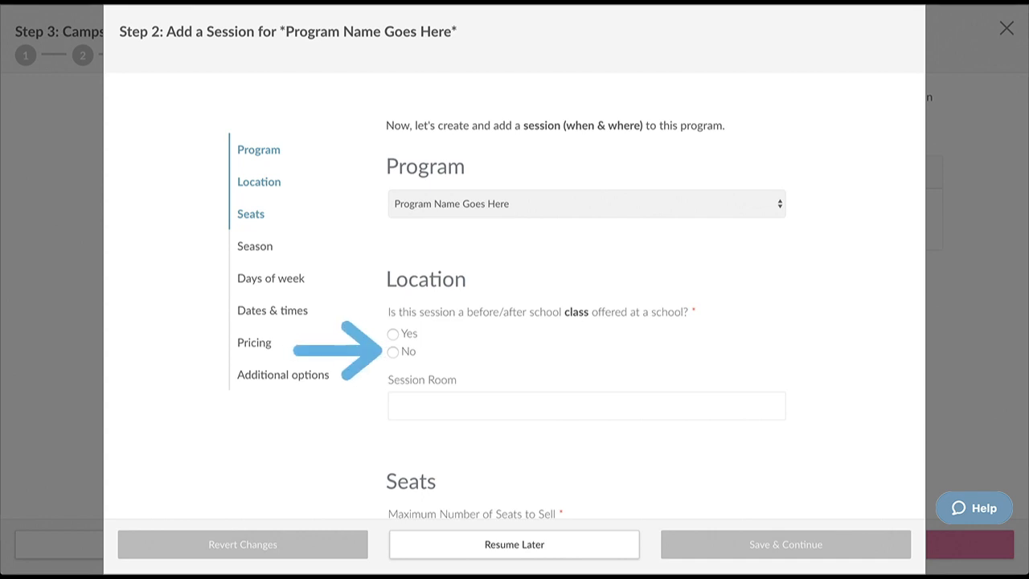
Mark the session as a before/after school class at a school, using (DEMO) Fremont Valley Elementary School (Seattle, WA).
left_click(393, 353)
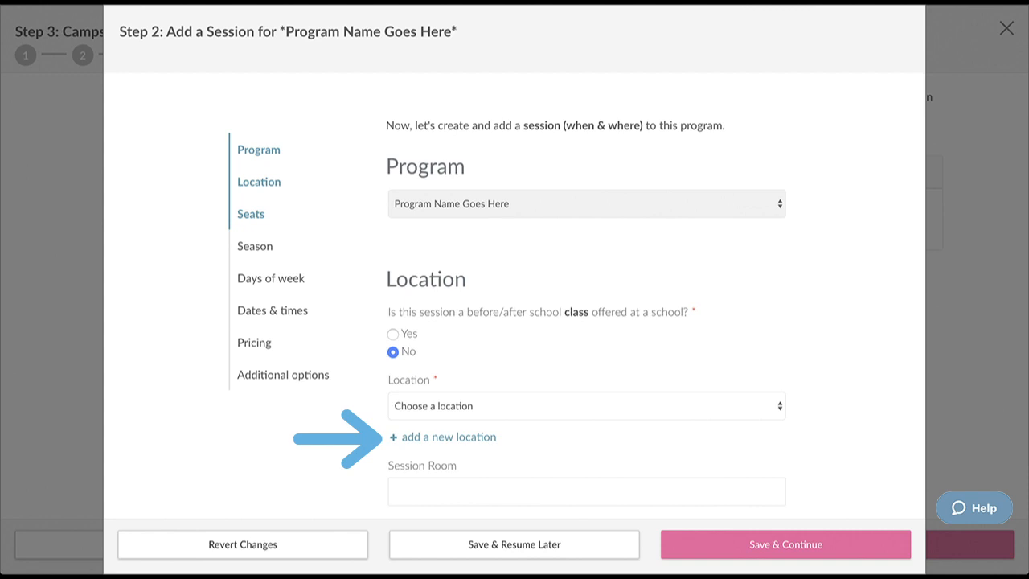
left_click(393, 333)
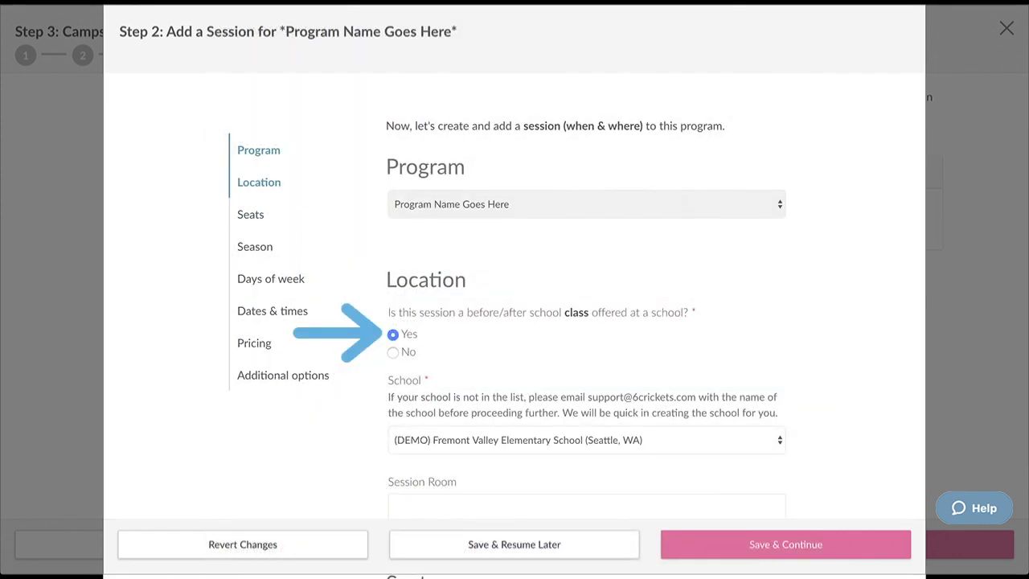
Review the session's seats, season, days of week, dates and times, and registration period settings down to pricing.
scroll(587, 296, "down", 6)
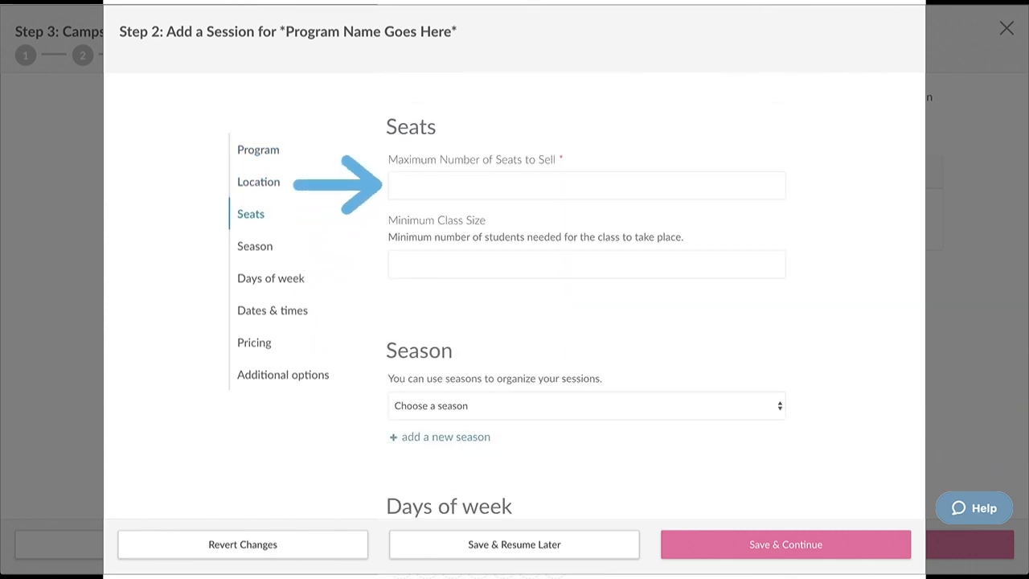
scroll(586, 295, "down", 5)
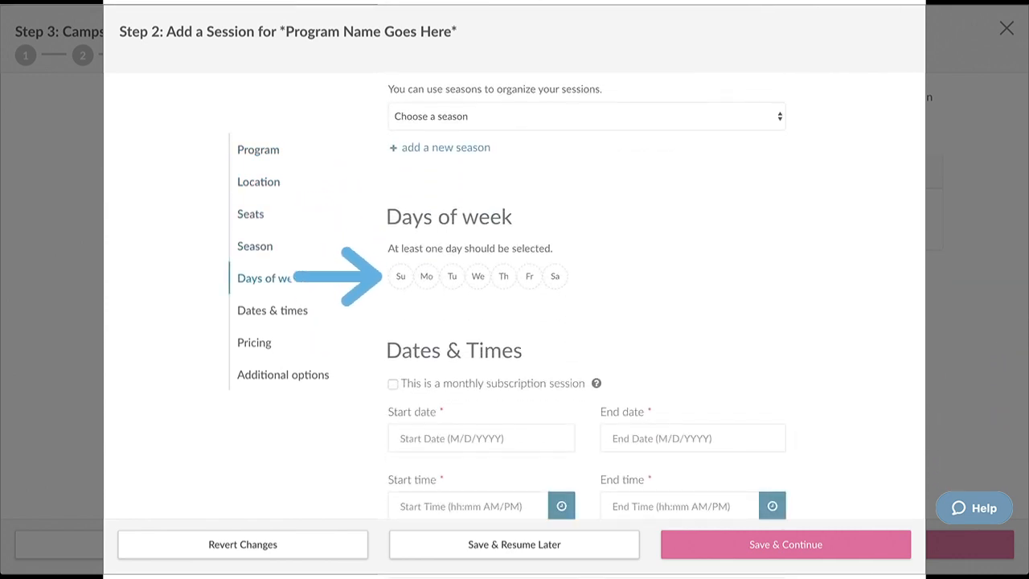
scroll(587, 329, "down", 3)
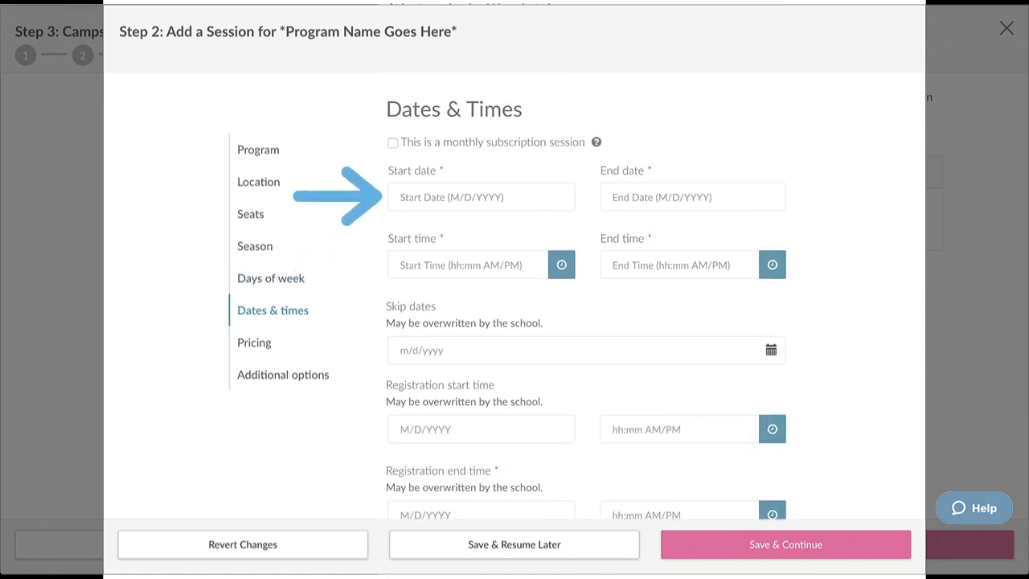
scroll(587, 295, "down", 3)
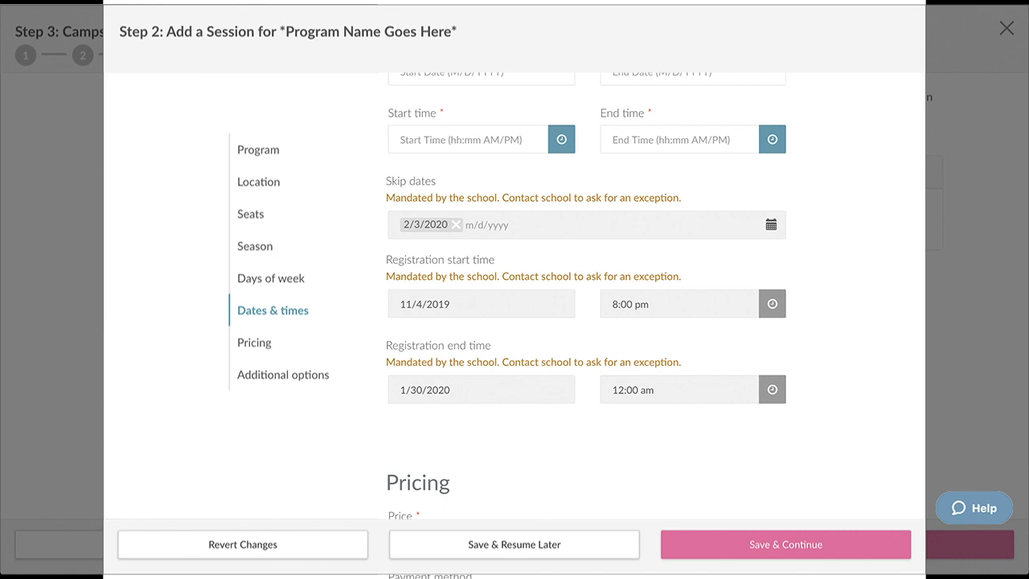
scroll(587, 296, "down", 4)
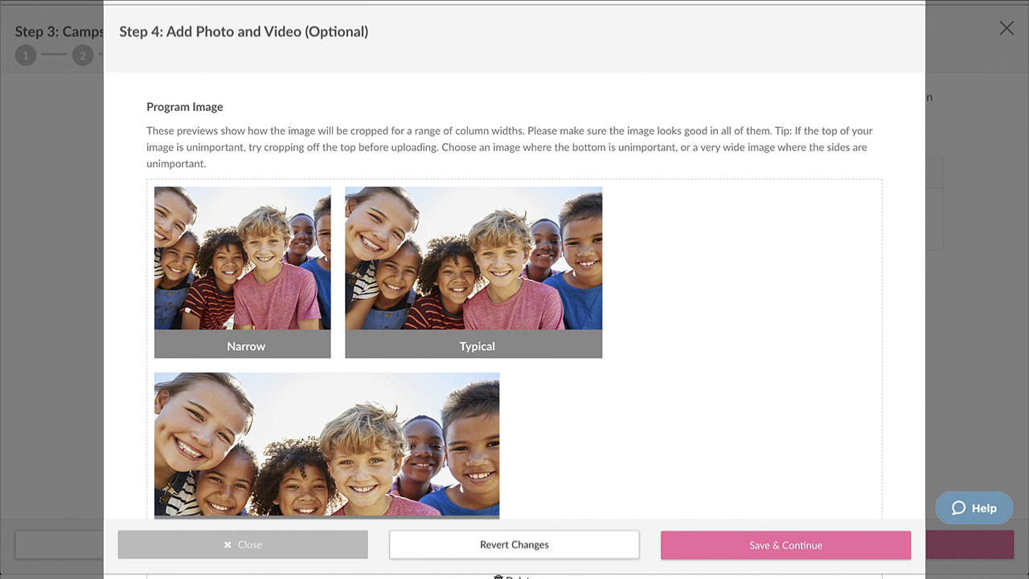
Check the program image's crop previews and the program's card in the Camps & Classes list.
scroll(515, 296, "down", 2)
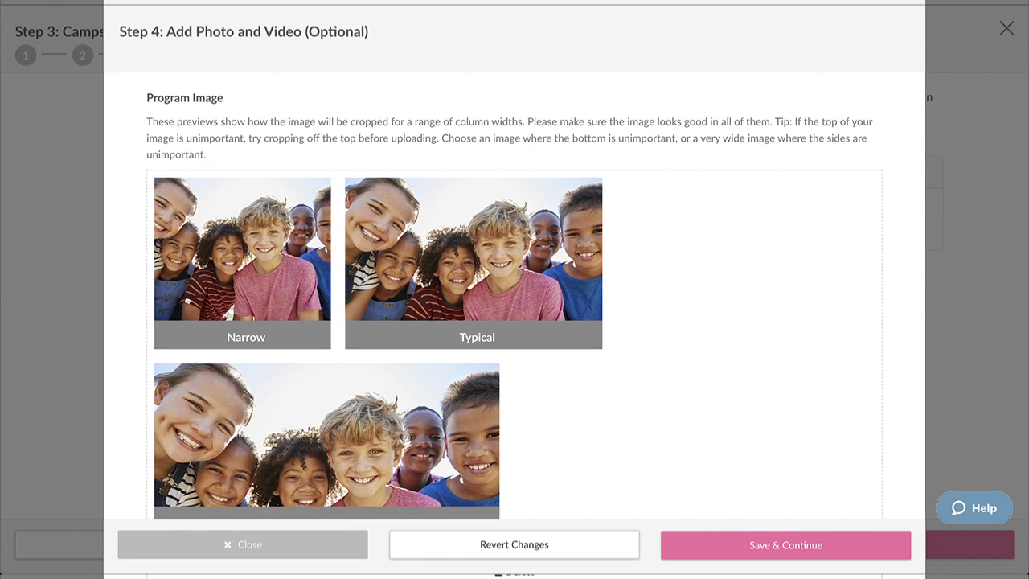
scroll(515, 296, "down", 1)
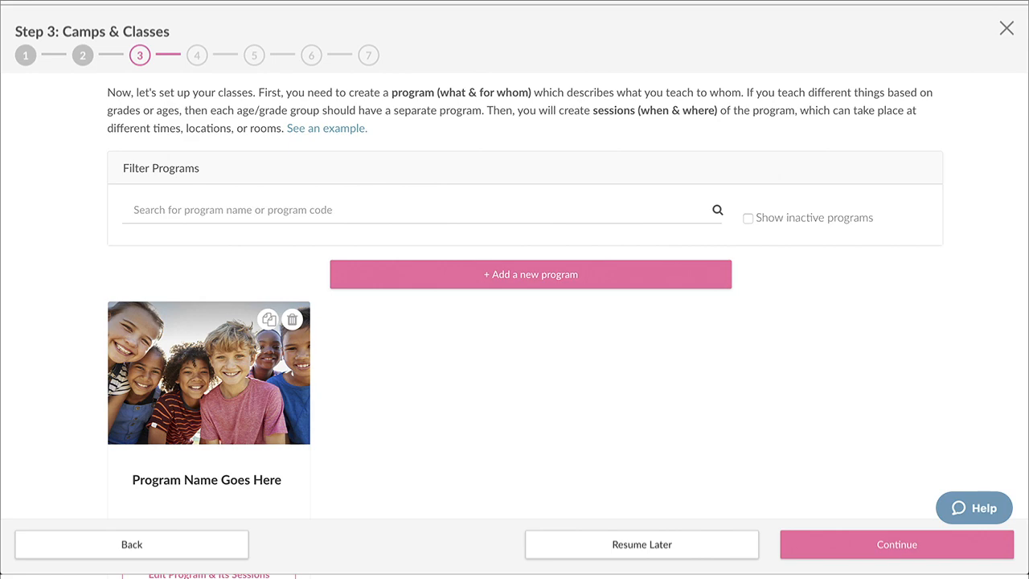
scroll(524, 296, "down", 1)
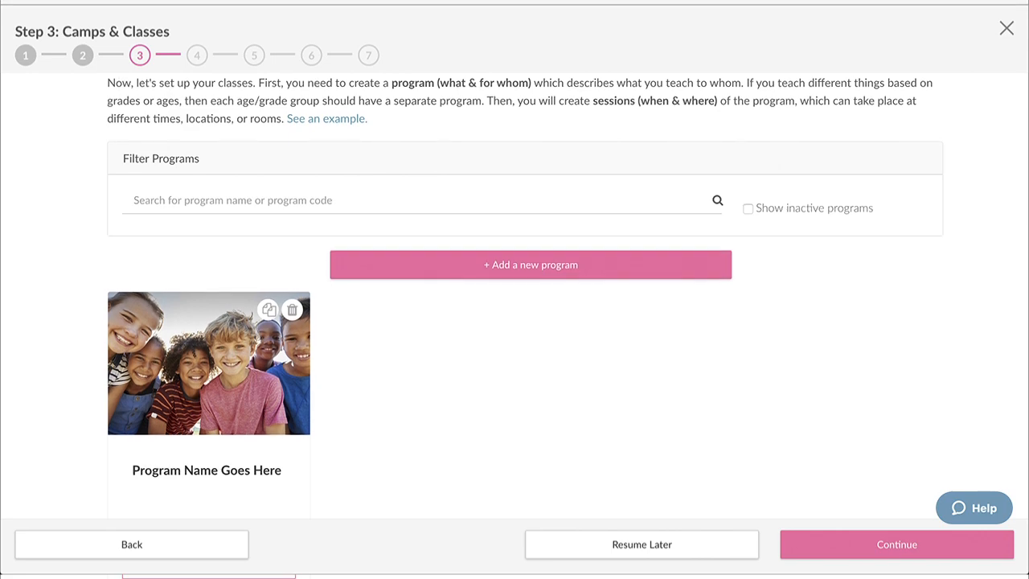
scroll(524, 296, "down", 1)
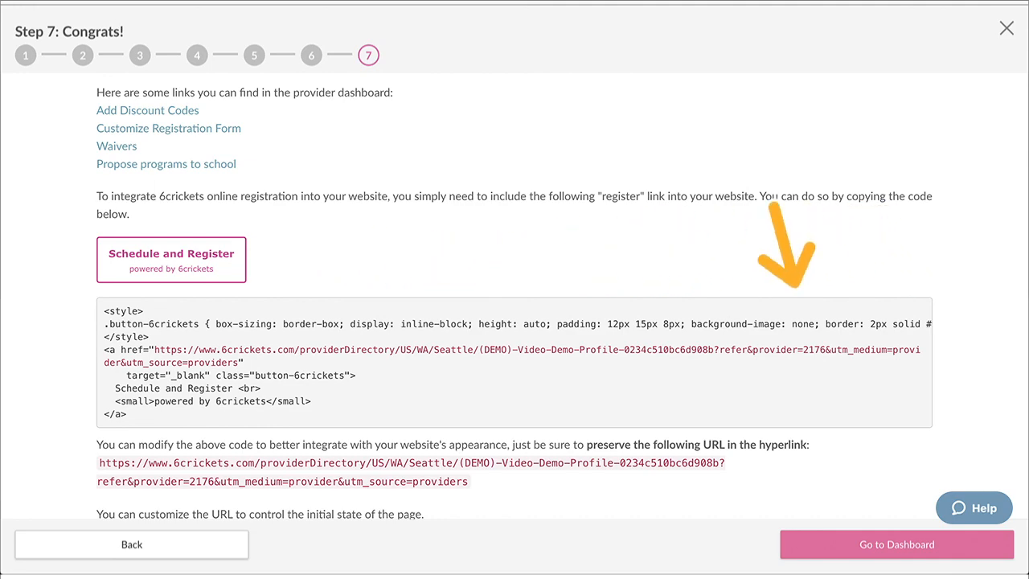
Review the Schedule and Register button code and its URL on the final setup step, and return to the provider dashboard.
scroll(507, 296, "down", 1)
scroll(514, 321, "down", 3)
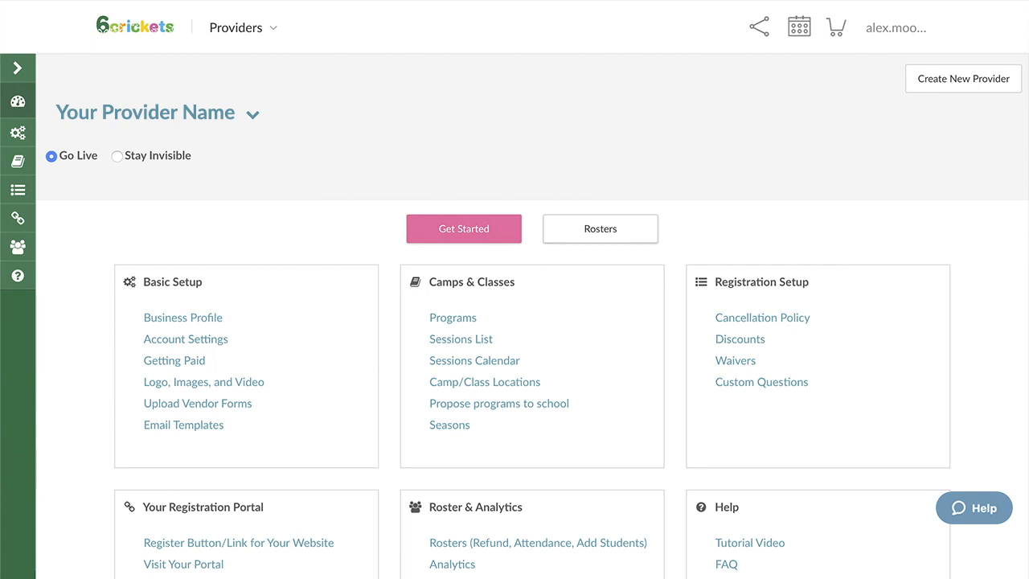
scroll(532, 316, "down", 2)
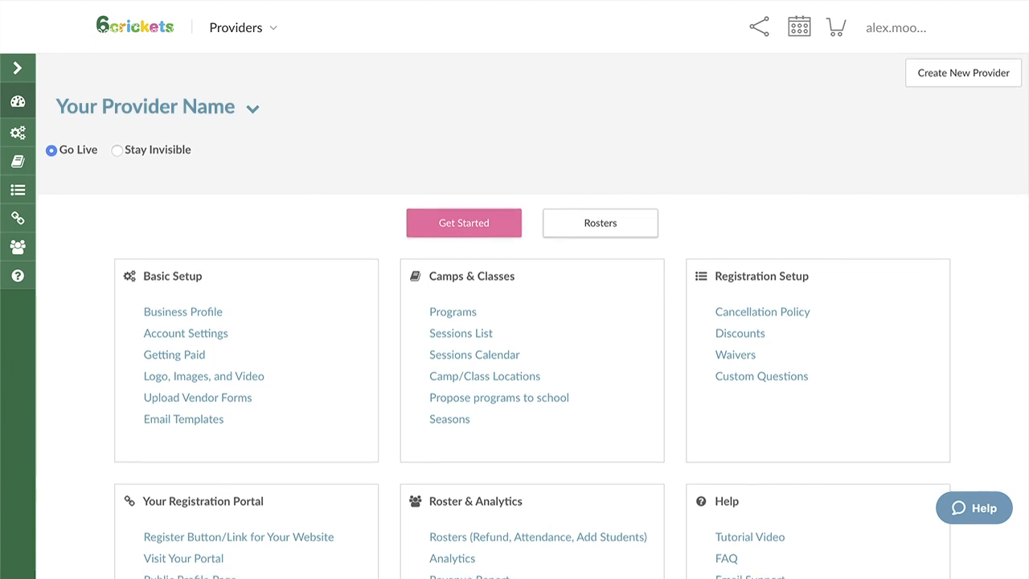